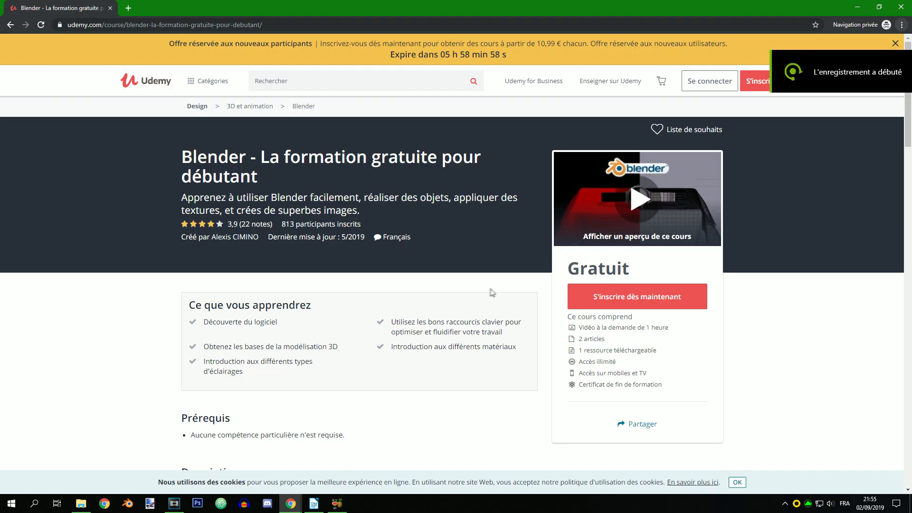
- Look through the Blender course content, expanding the "Découverte du logiciel" and "BONUS" sections
scroll(456, 319, down, 12)
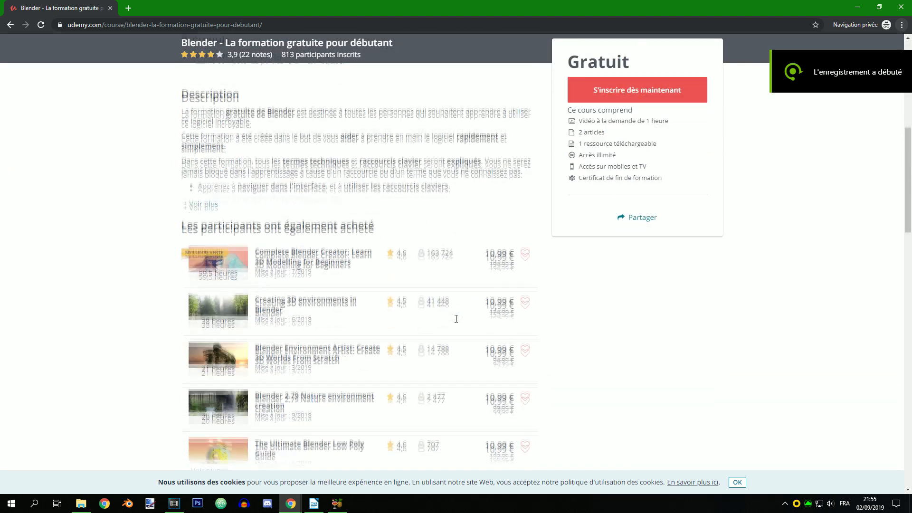
scroll(309, 320, down, 1)
click(240, 318)
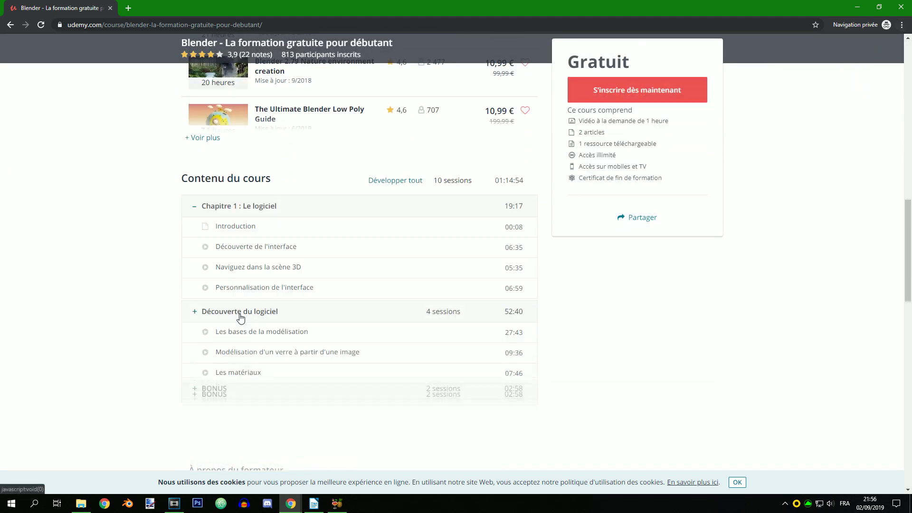
scroll(241, 318, down, 1)
click(242, 370)
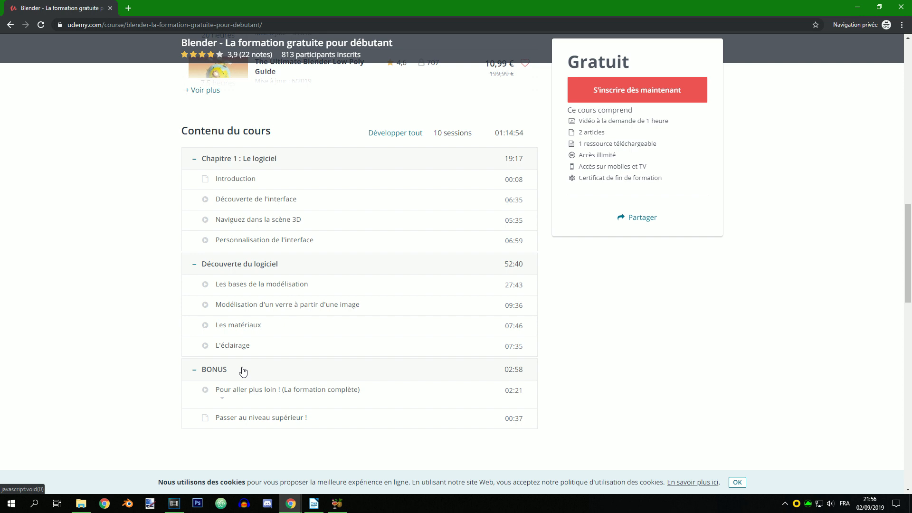
scroll(251, 368, down, 1)
scroll(510, 291, up, 10)
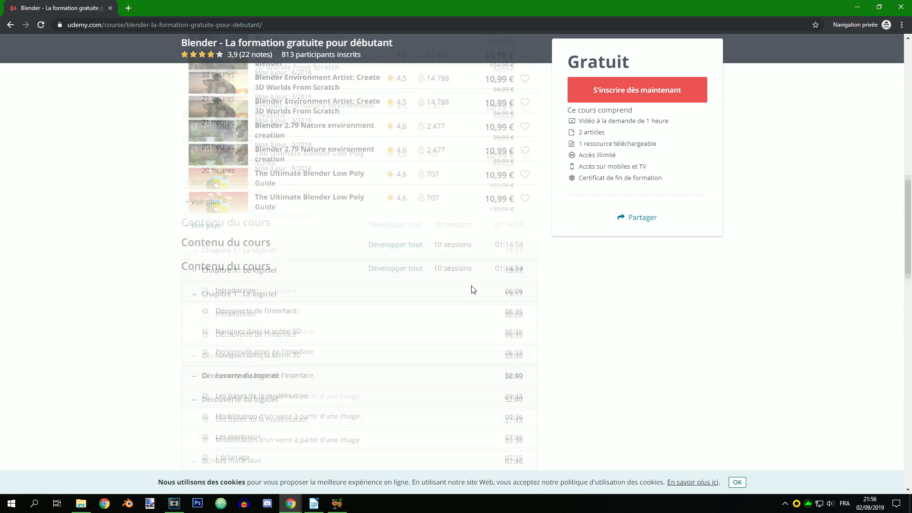
scroll(470, 293, up, 5)
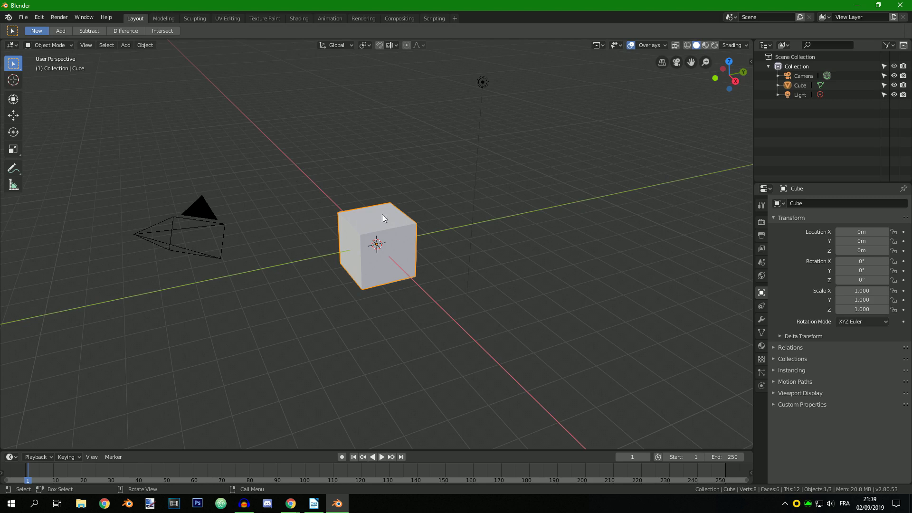
- Delete the default cube and add a UV sphere in its place
key(Delete)
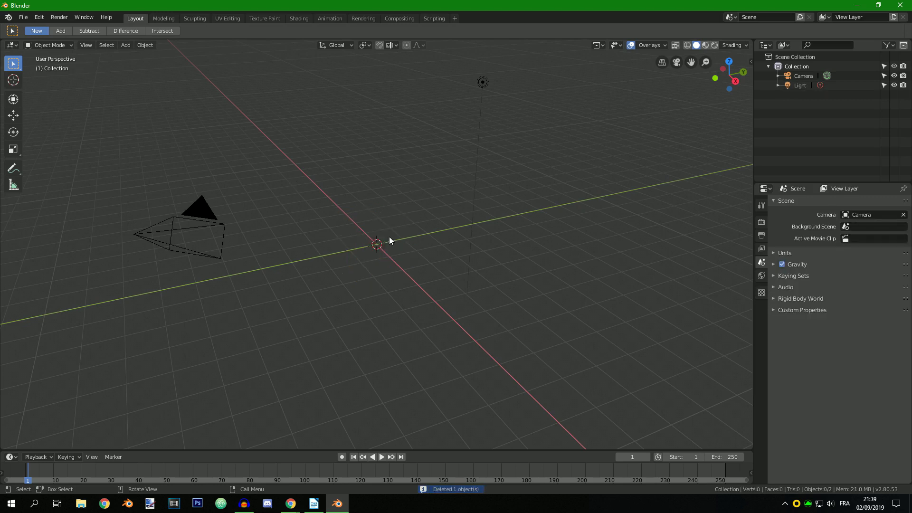
key(shift+a)
mouse_move(389, 237)
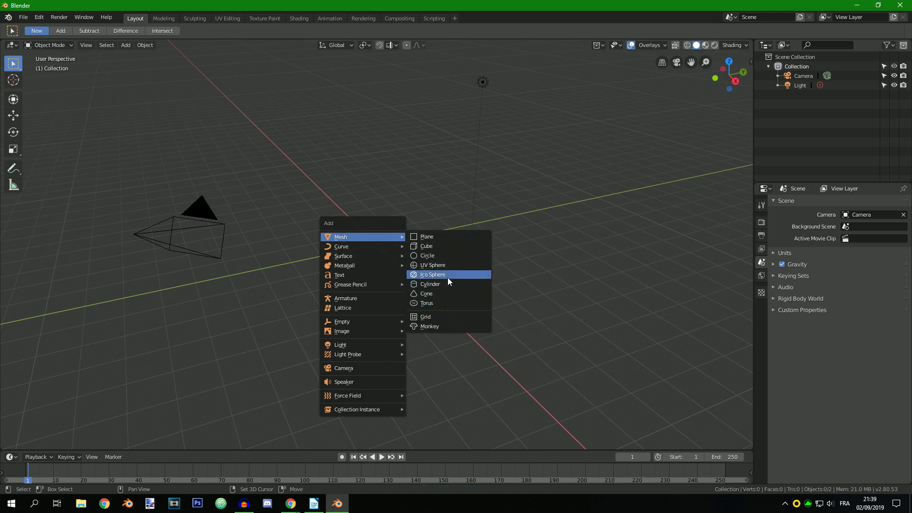
click(436, 265)
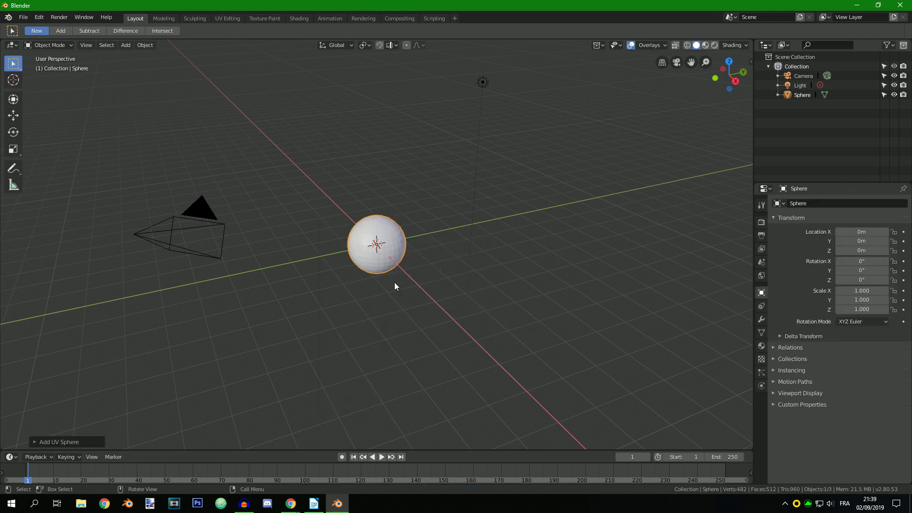
- Add a Subdivision Surface modifier to the sphere
scroll(381, 283, up, 7)
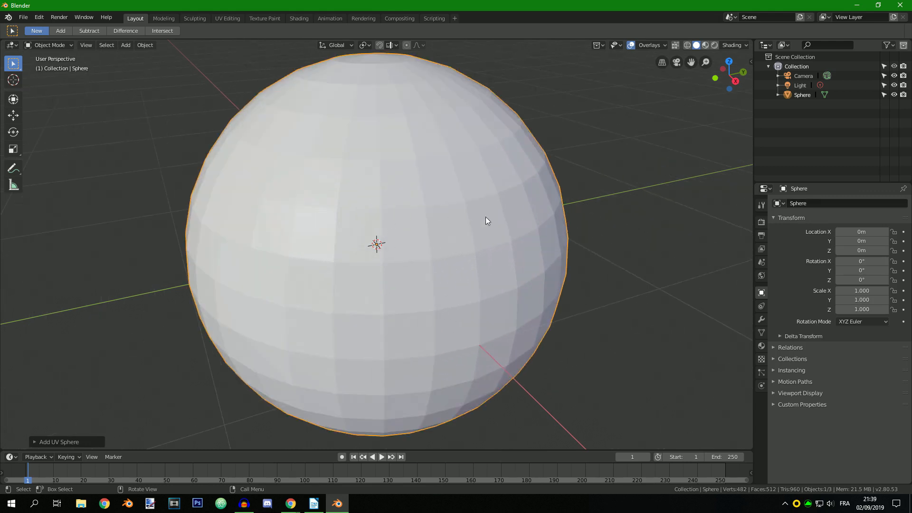
mouse_move(511, 298)
middle_down()
mouse_move(490, 298)
mouse_move(450, 266)
mouse_move(395, 256)
mouse_move(497, 259)
mouse_move(504, 285)
middle_up()
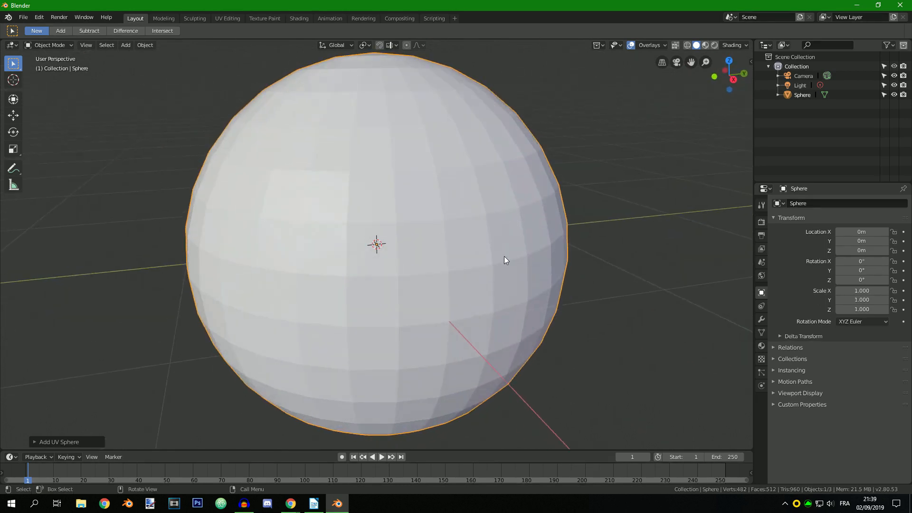
click(762, 320)
click(793, 203)
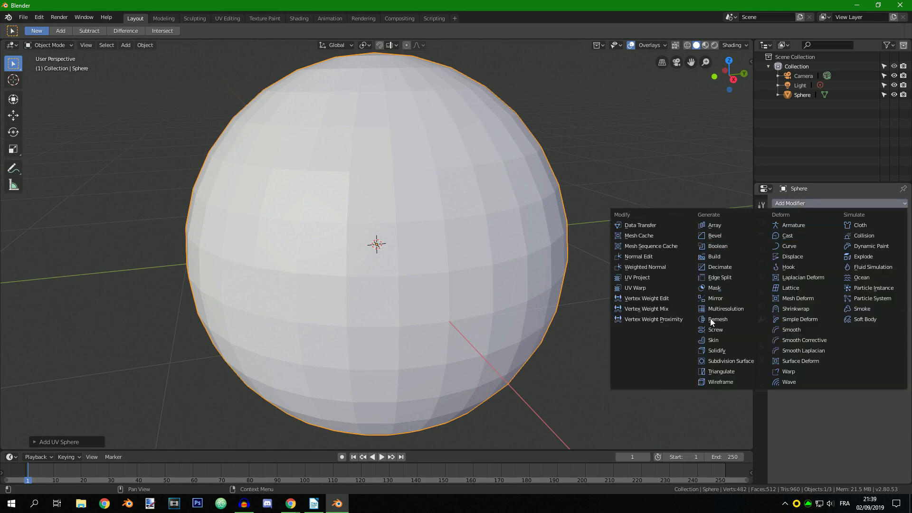
click(723, 361)
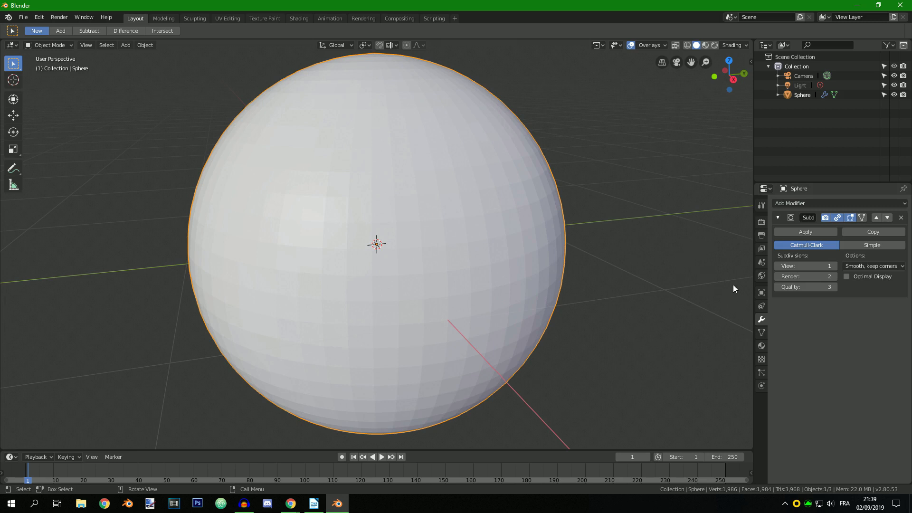
- Try a viewport subdivision level of 3 on the sphere's modifier and settle on 2
click(836, 266)
scroll(491, 304, up, 2)
scroll(491, 304, down, 2)
click(835, 265)
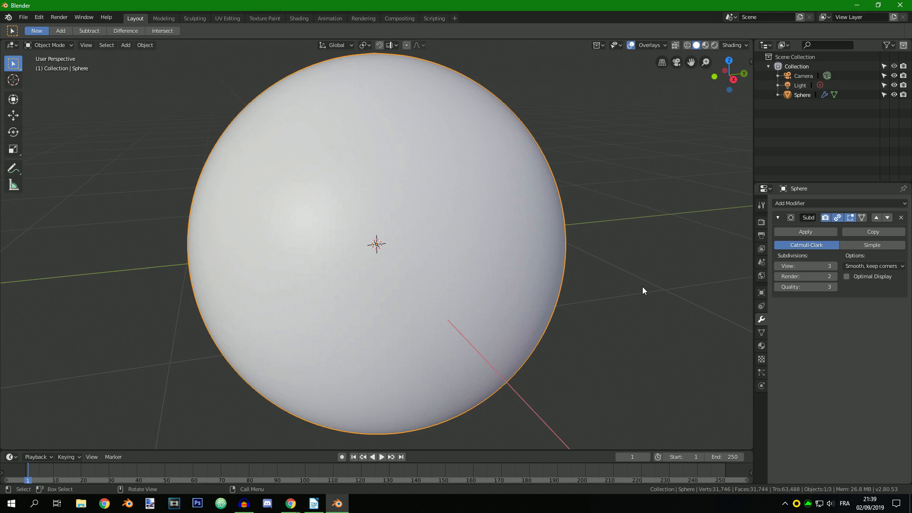
click(778, 266)
scroll(633, 307, up, 1)
scroll(636, 304, down, 1)
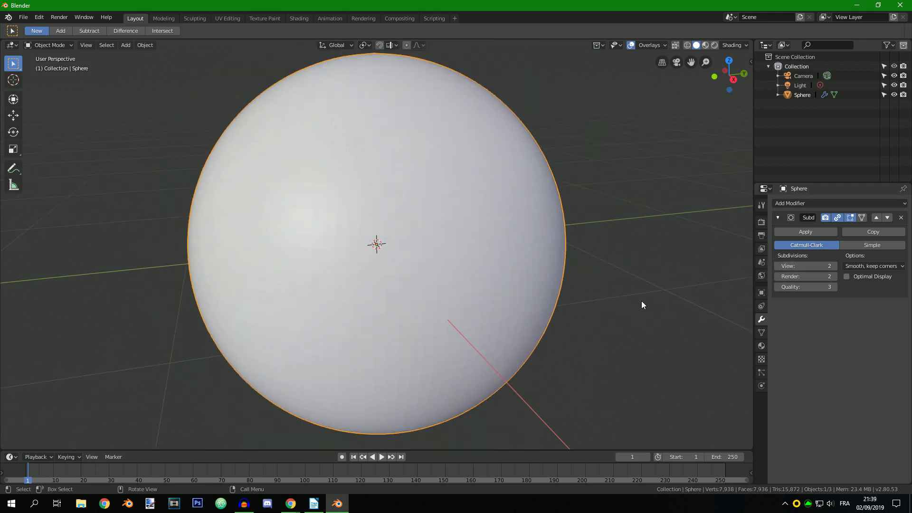
- Raise the modifier's render subdivisions to 5 and bring them back to 2
click(835, 277)
click(835, 276)
click(835, 277)
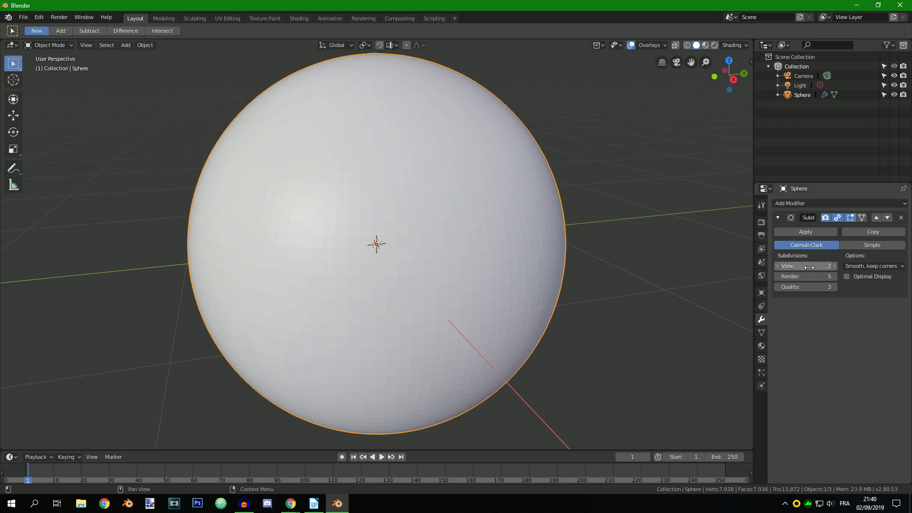
mouse_move(507, 251)
middle_down()
mouse_move(380, 212)
mouse_move(396, 272)
mouse_move(508, 263)
middle_up()
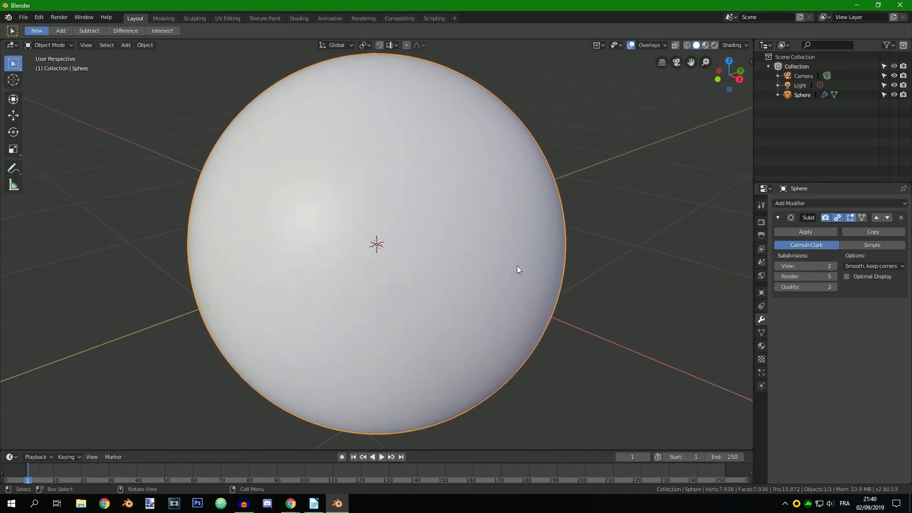
click(779, 276)
- Apply Shade Smooth to all the sphere's faces in Edit Mode and return to Object Mode
scroll(413, 232, up, 3)
middle_drag(595, 228, 583, 214)
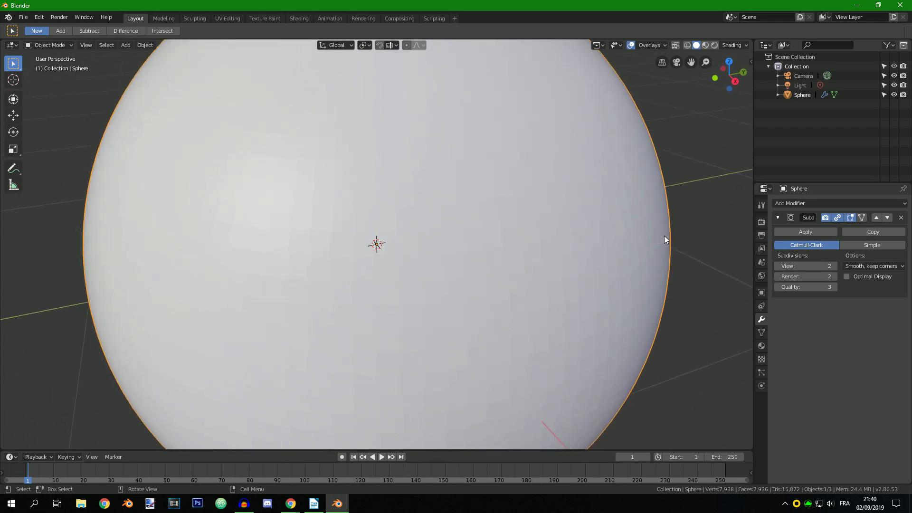
scroll(585, 299, down, 3)
middle_drag(584, 299, 604, 297)
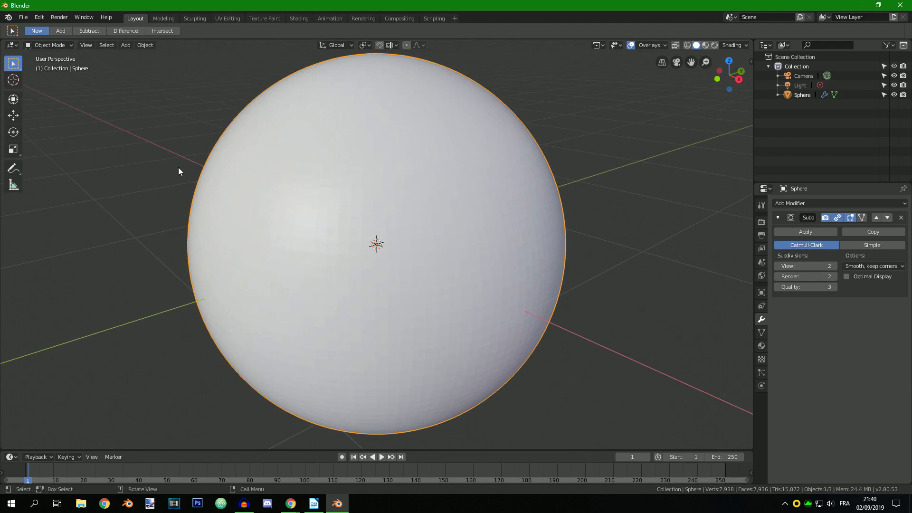
click(42, 46)
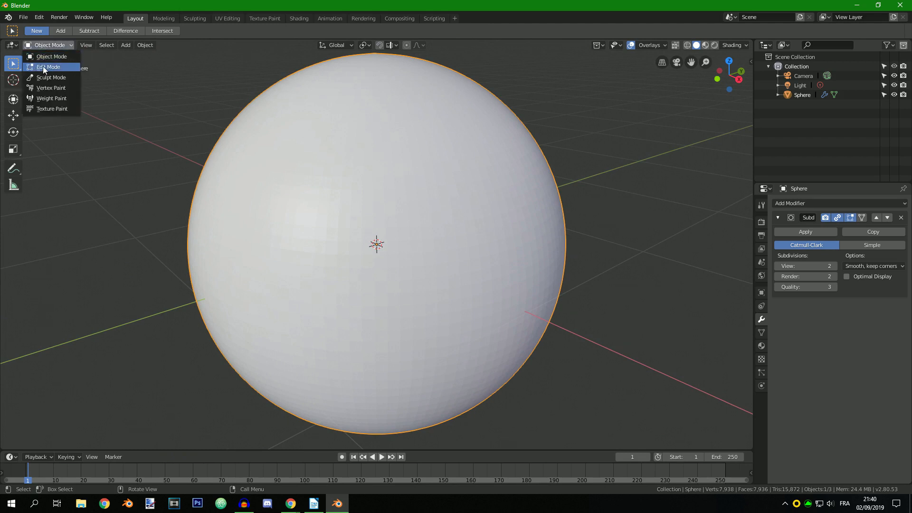
click(45, 67)
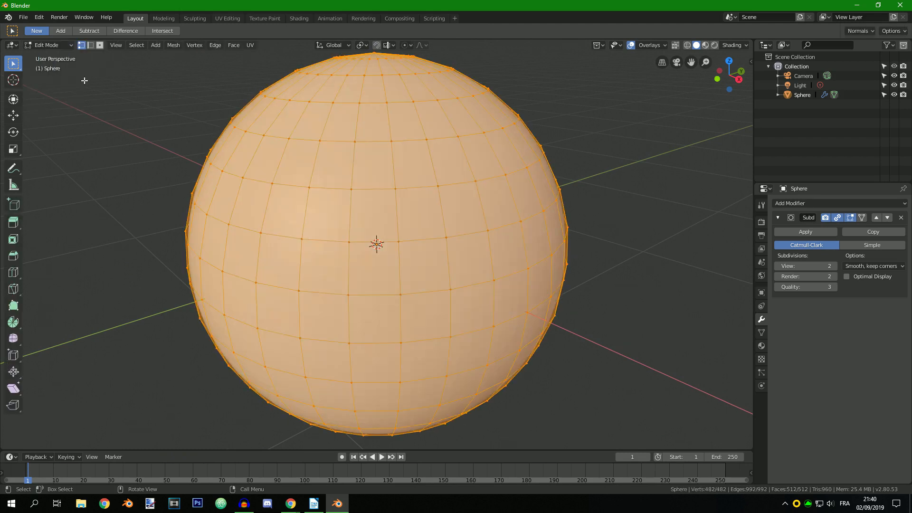
click(215, 45)
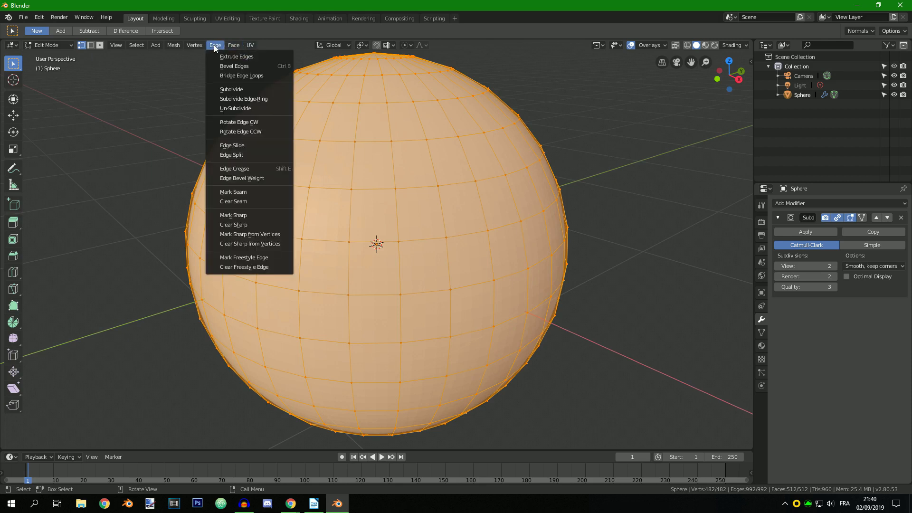
mouse_move(230, 48)
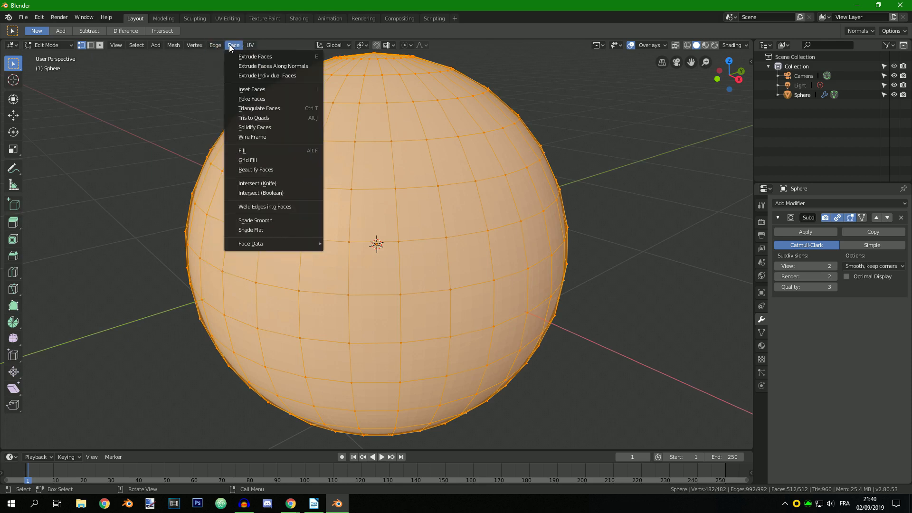
mouse_move(199, 48)
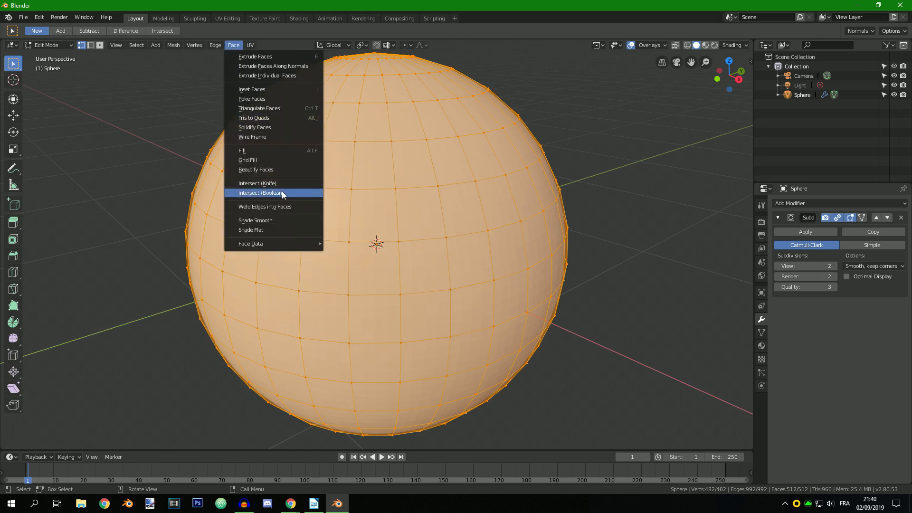
click(247, 220)
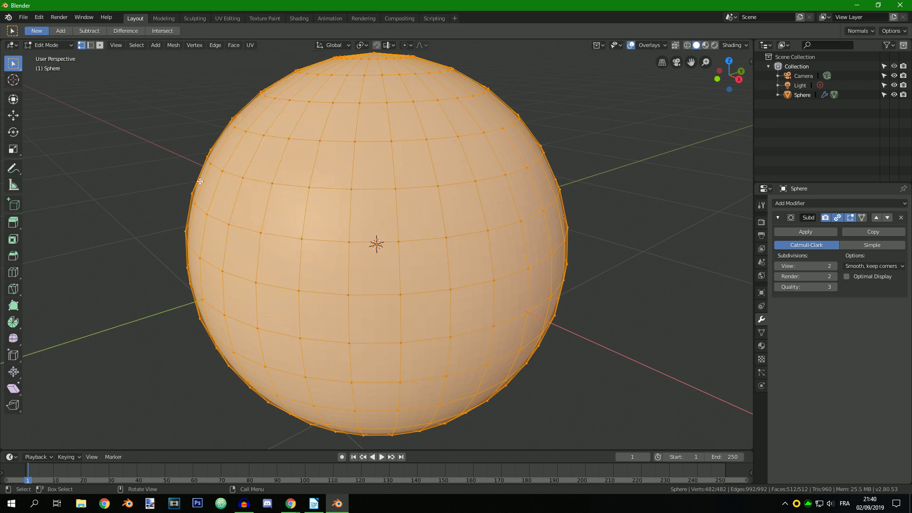
click(48, 45)
click(46, 56)
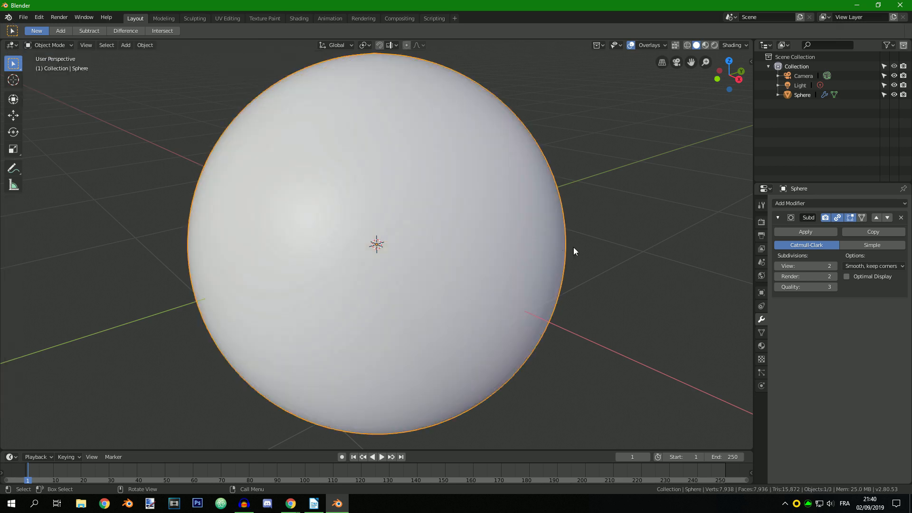
- Try Shade Flat on all the sphere's faces and inspect the surface in Object Mode
scroll(514, 208, up, 1)
middle_drag(523, 165, 539, 188)
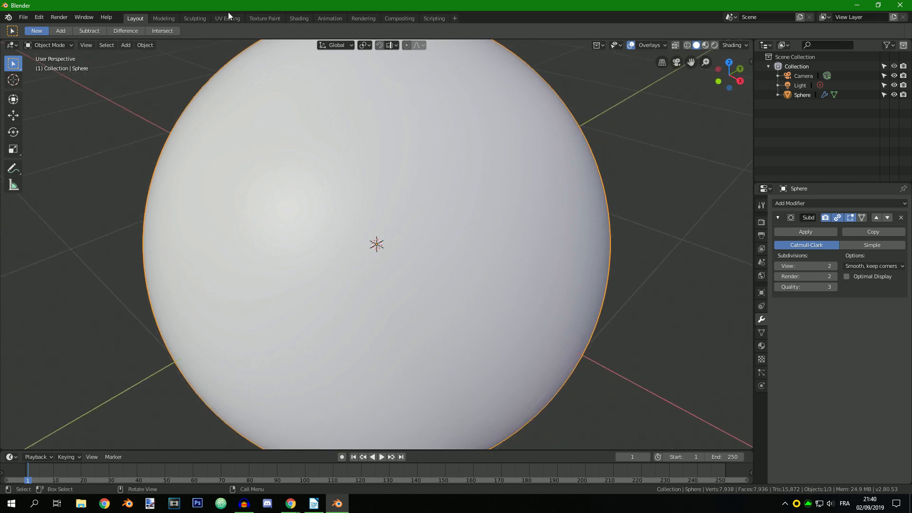
click(55, 45)
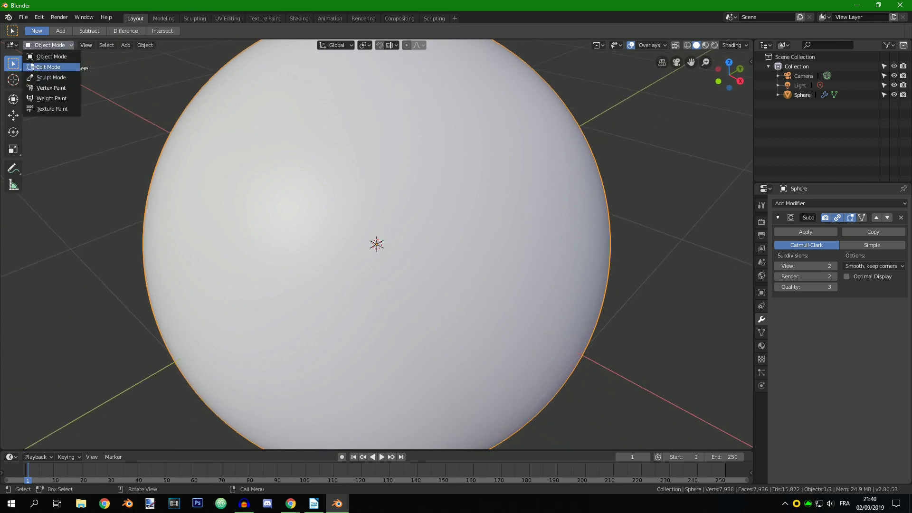
click(32, 66)
click(235, 47)
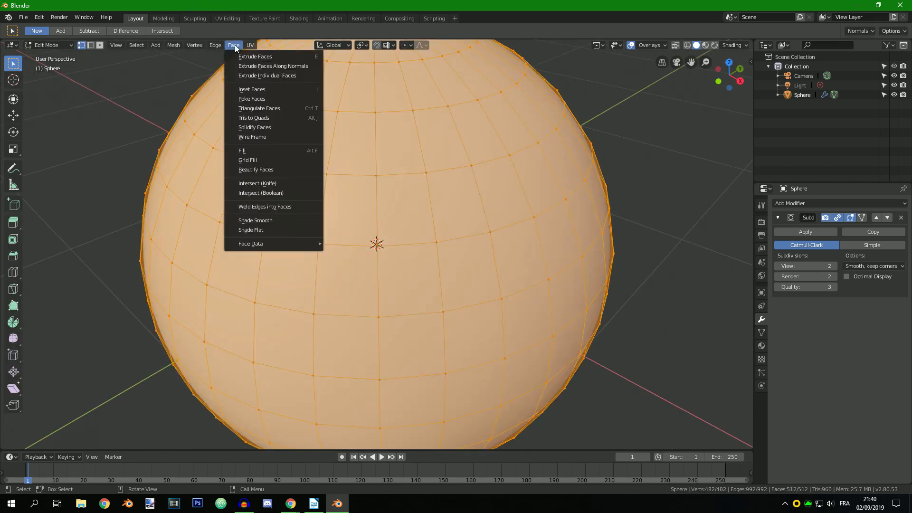
click(246, 231)
key(Tab)
mouse_move(466, 232)
middle_down()
mouse_move(446, 223)
mouse_move(423, 170)
mouse_move(465, 226)
middle_up()
key(Tab)
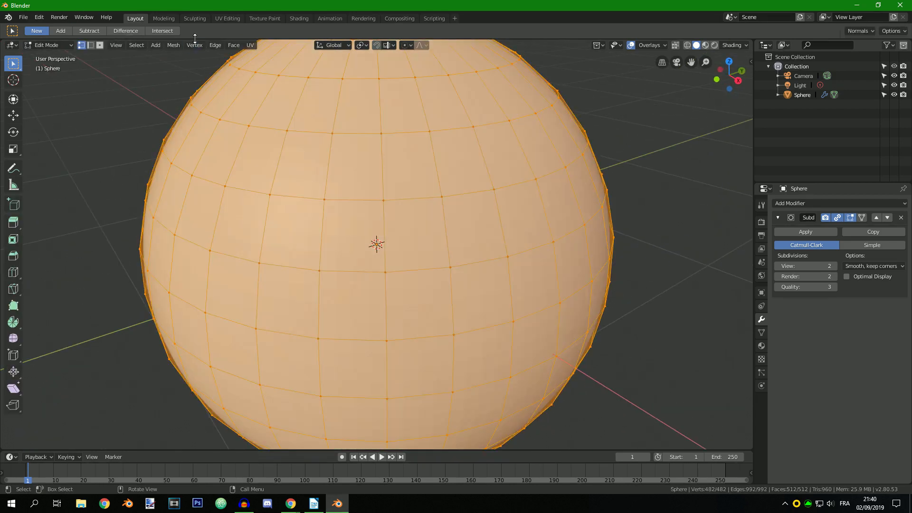
- Reapply Shade Smooth to the sphere's faces and inspect the sphere in Object Mode
click(233, 45)
click(258, 218)
key(Tab)
scroll(486, 211, down, 3)
mouse_move(578, 229)
middle_down()
mouse_move(577, 241)
mouse_move(585, 237)
mouse_move(568, 228)
middle_up()
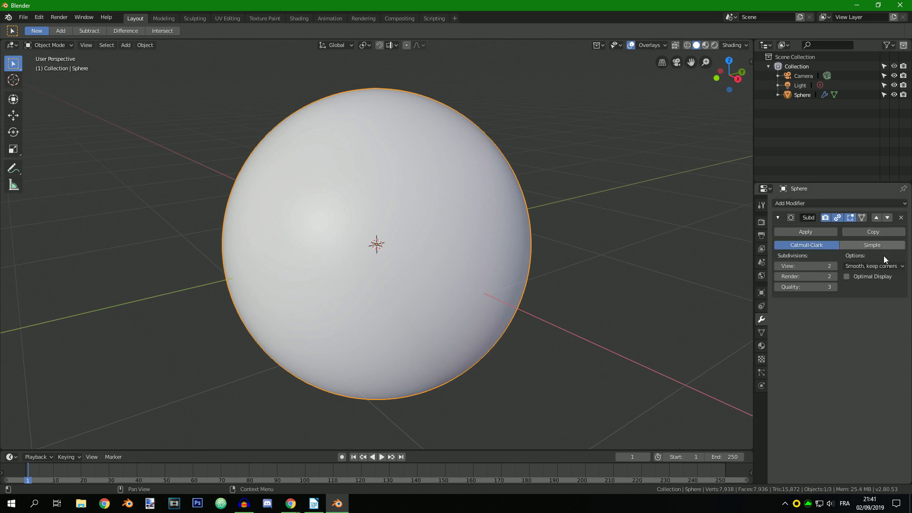
- Apply the sphere's Subdivision Surface modifier and undo the application
click(806, 231)
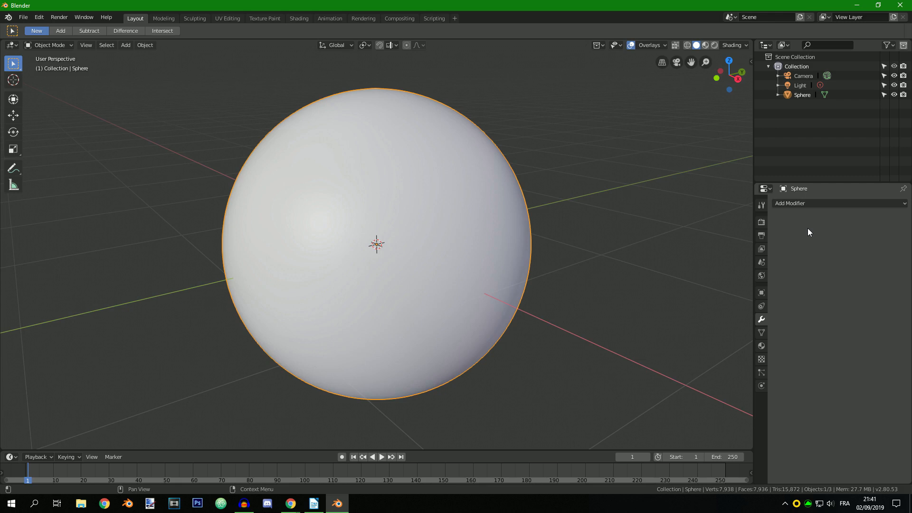
key(ctrl+2)
- Raise the viewport subdivisions to 3 and bring them back to 2, collapsing and re-expanding the modifier's settings
click(778, 266)
click(835, 266)
click(834, 267)
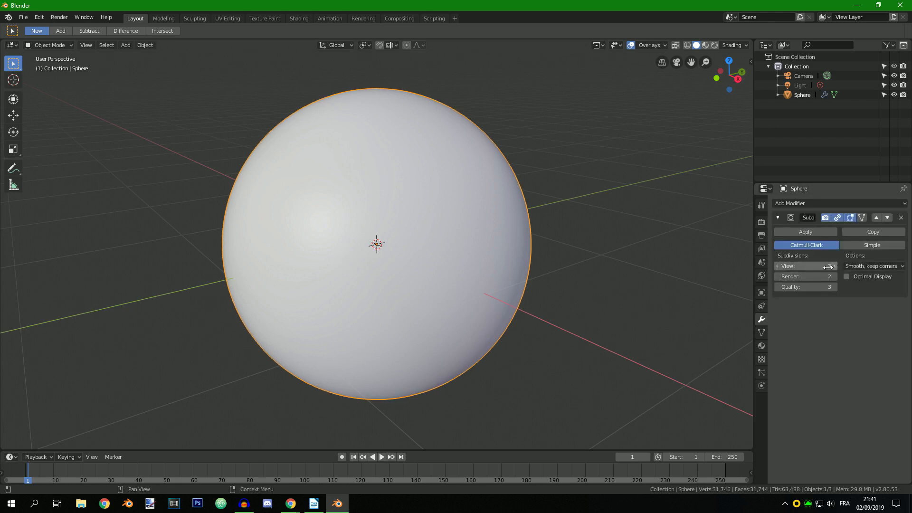
click(777, 266)
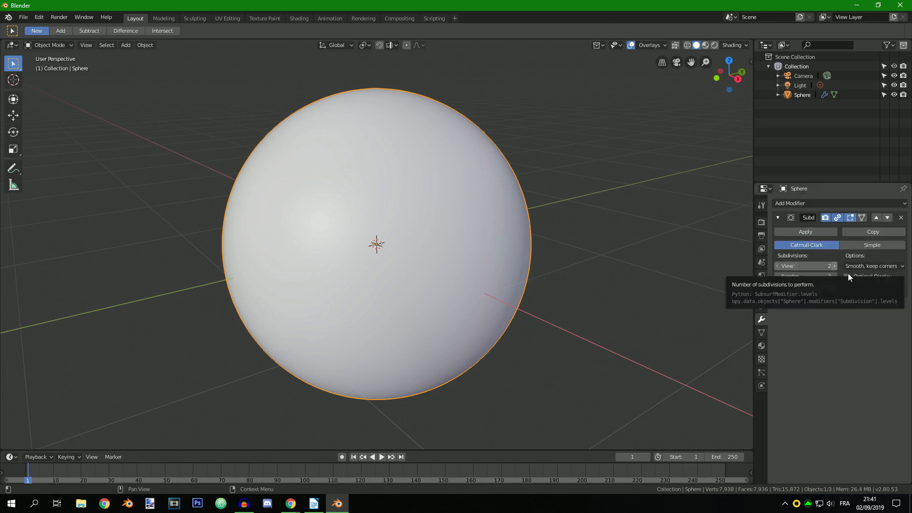
click(778, 217)
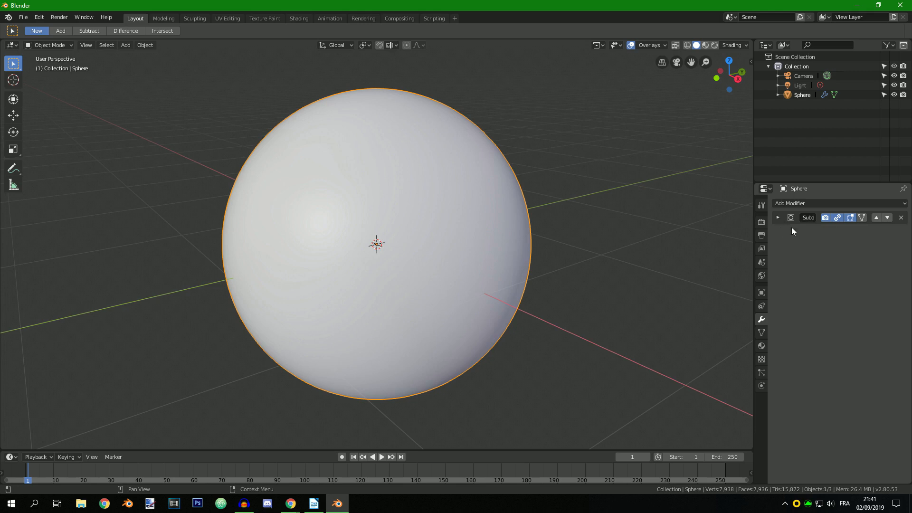
click(778, 218)
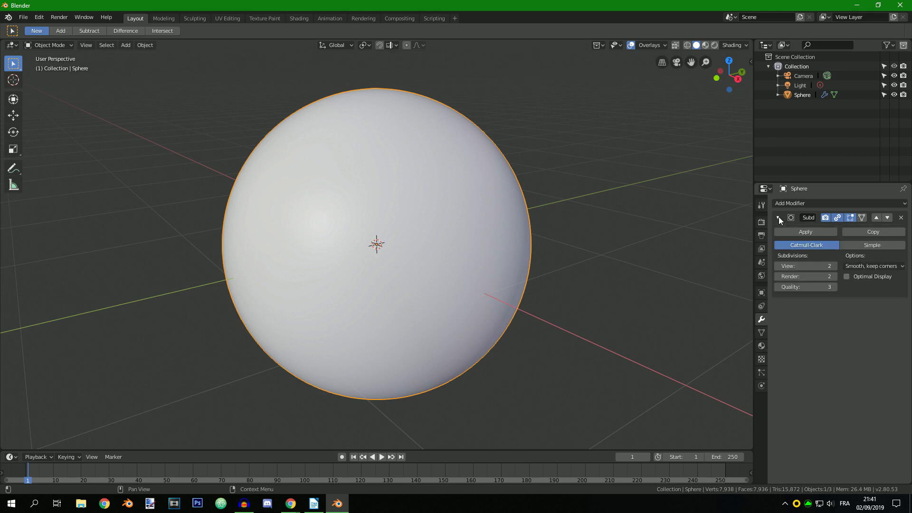